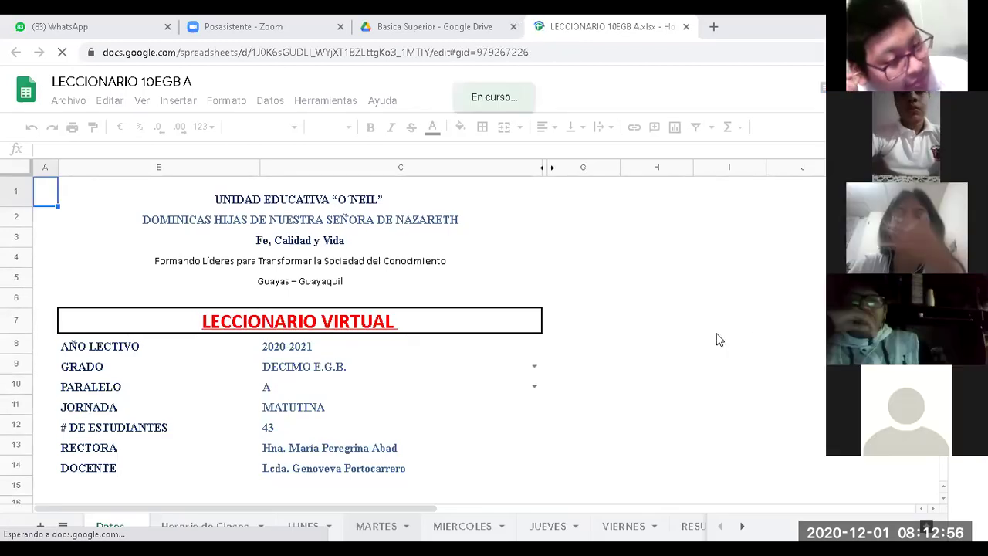
# On the MARTES sheet, enter A in the ALGEBRA Y F. column for students 1 to 3 (C5:C7).
pyautogui.click(397, 528)
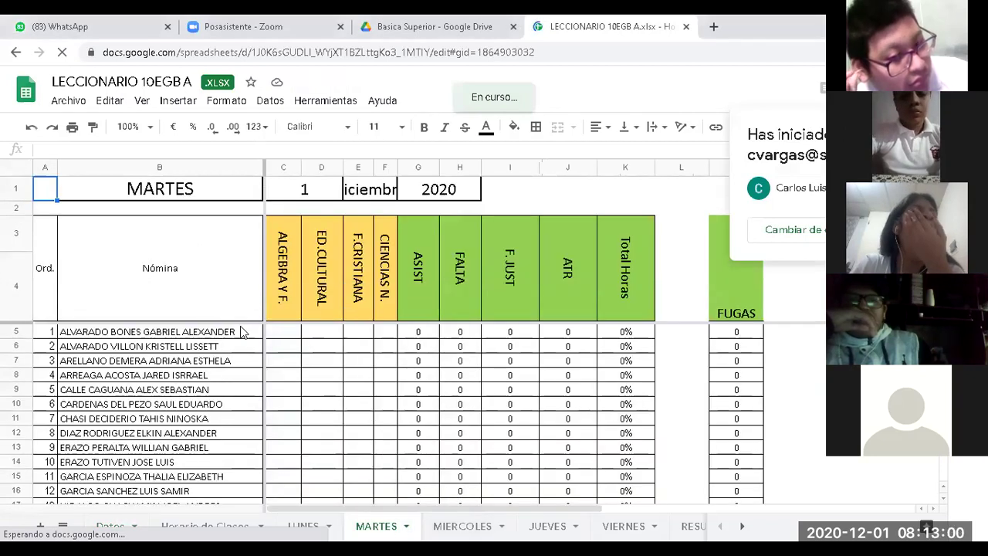
pyautogui.click(271, 337)
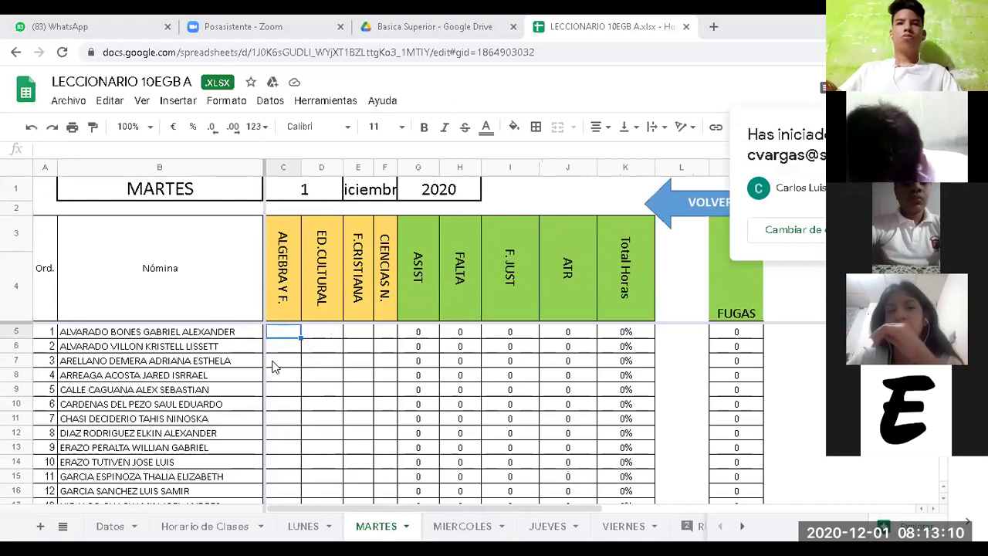
pyautogui.write('A')
pyautogui.press('Return')
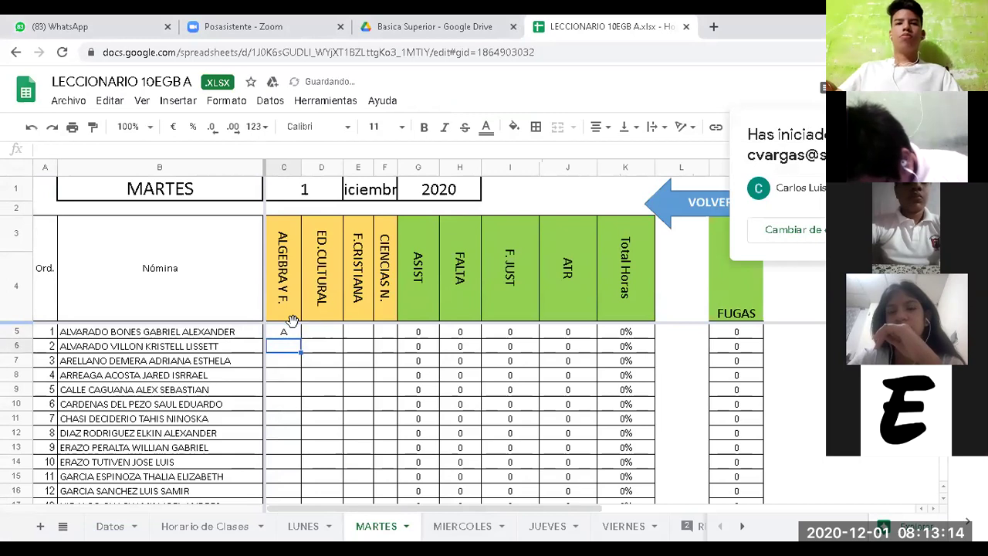
pyautogui.write('A')
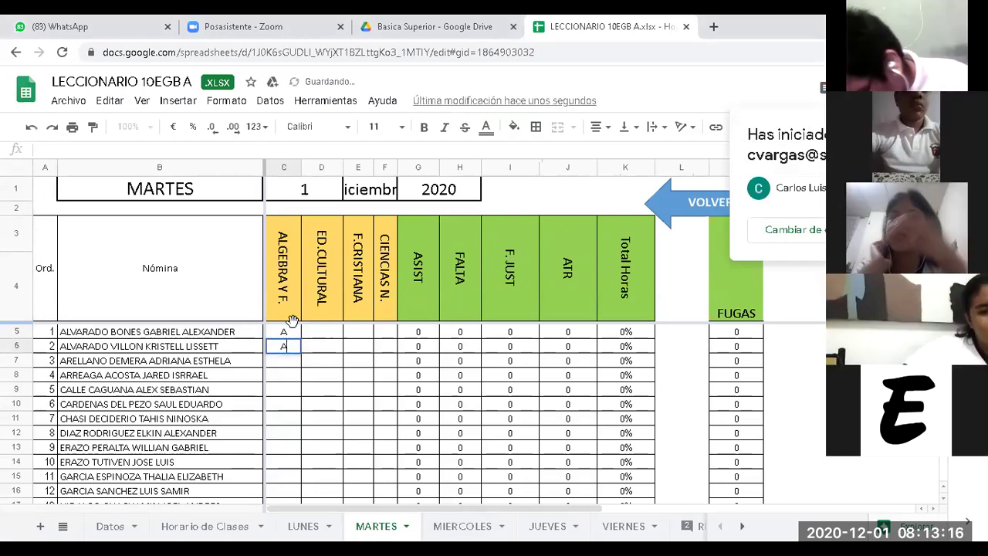
pyautogui.press('Return')
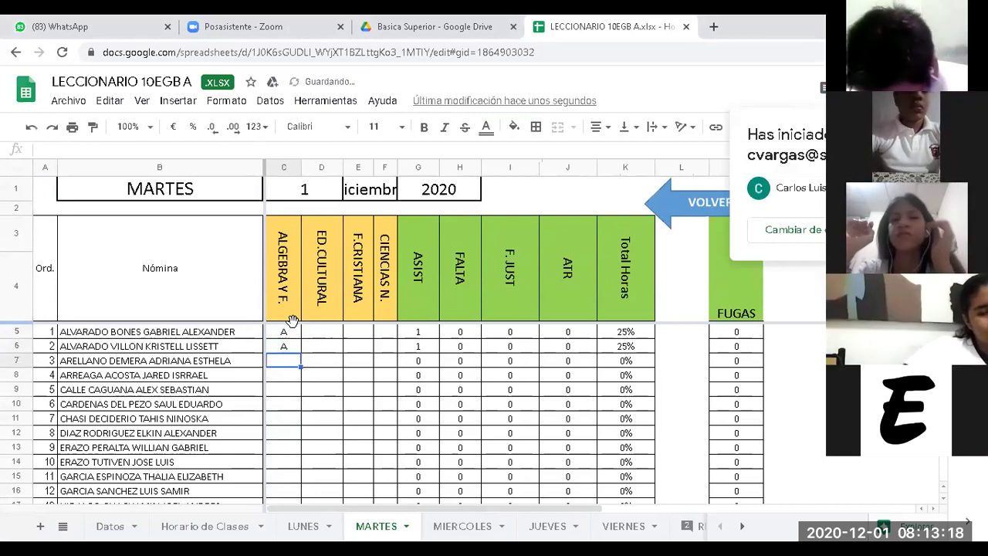
pyautogui.write('A')
pyautogui.press('Return')
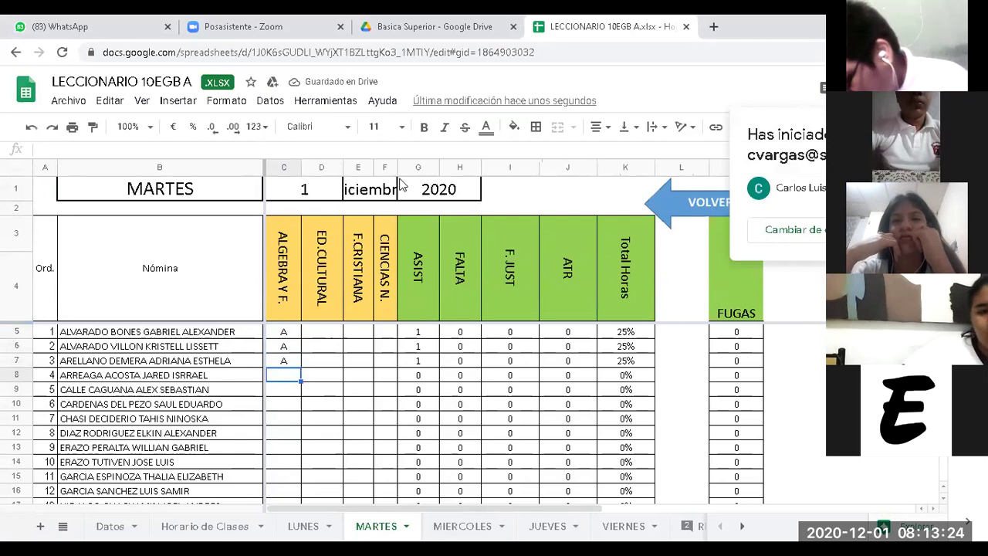
# Leave student 4 blank and enter A in the ALGEBRA Y F. column for students 5 to 17 (C9:C21).
pyautogui.click(282, 392)
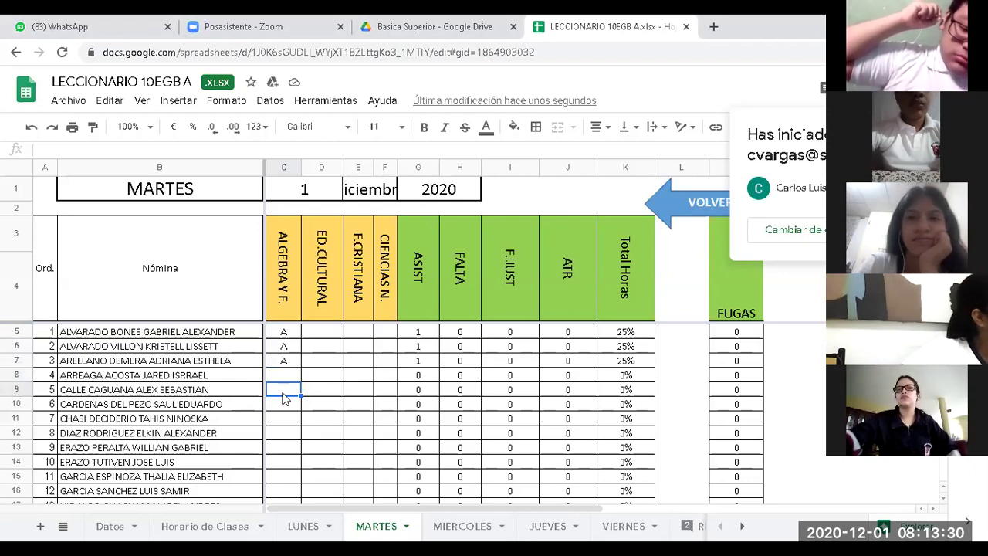
pyautogui.write('A')
pyautogui.press('Return')
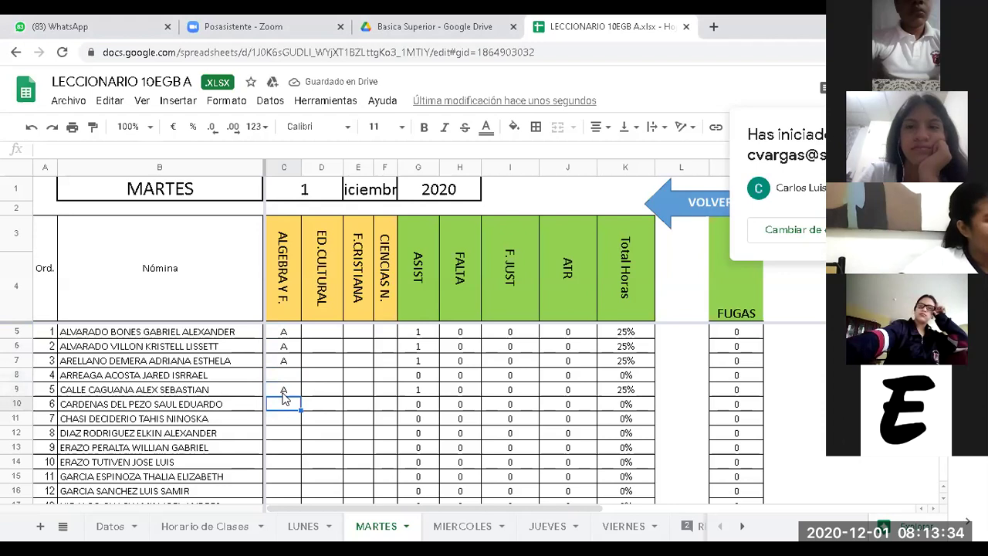
pyautogui.write('A')
pyautogui.press('Return')
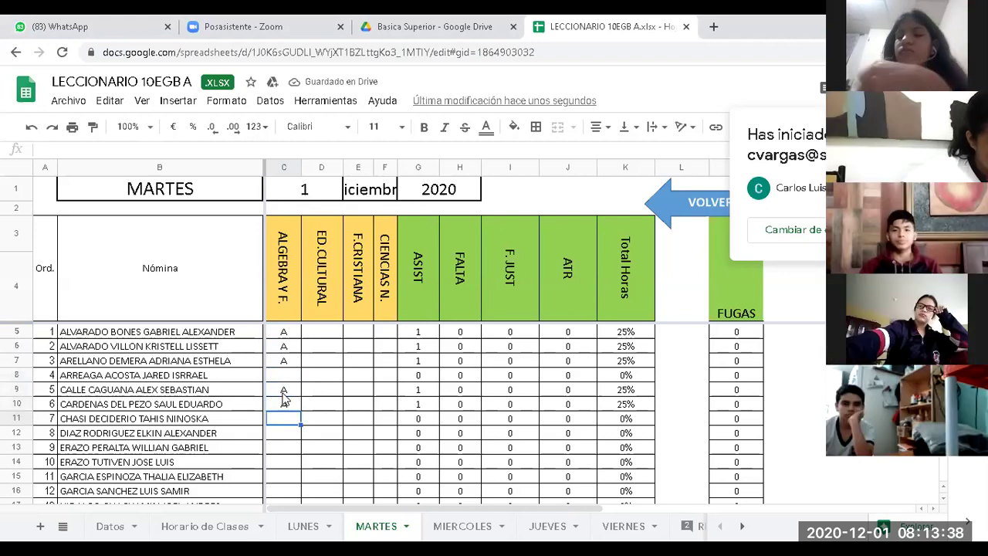
pyautogui.write('A')
pyautogui.press('Return')
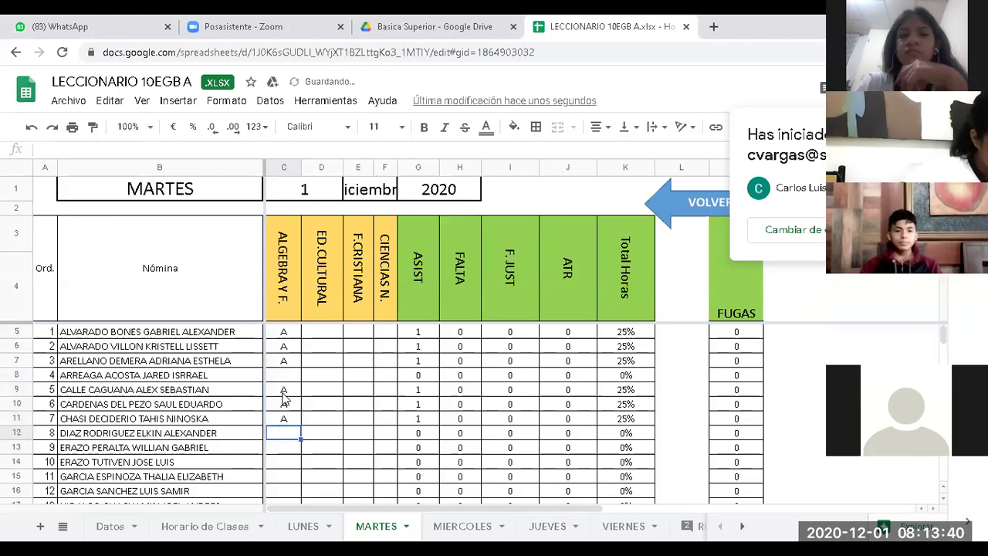
pyautogui.write('A')
pyautogui.press('Return')
pyautogui.write('A')
pyautogui.press('Return')
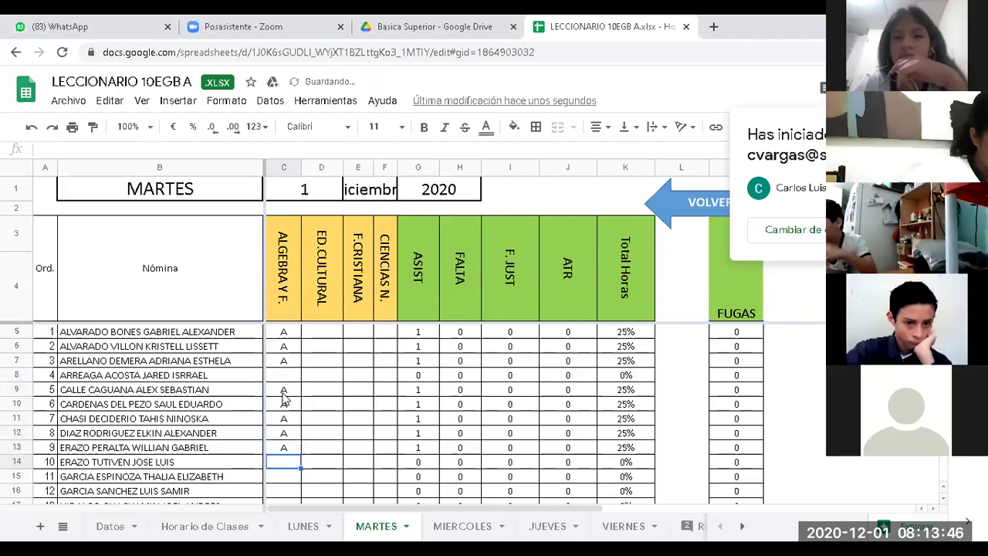
pyautogui.write('A')
pyautogui.press('Return')
pyautogui.write('A')
pyautogui.press('Return')
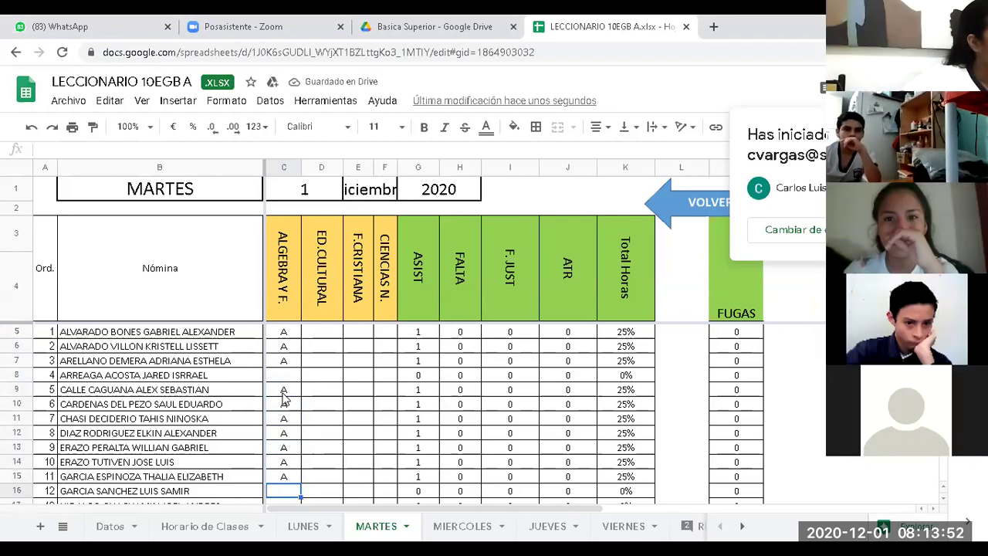
pyautogui.write('A')
pyautogui.press('Return')
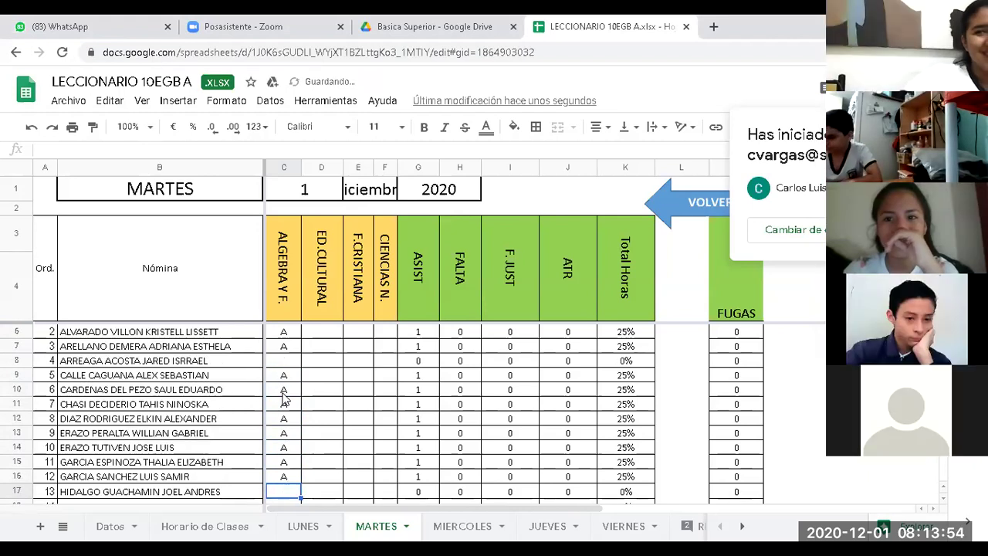
pyautogui.write('A')
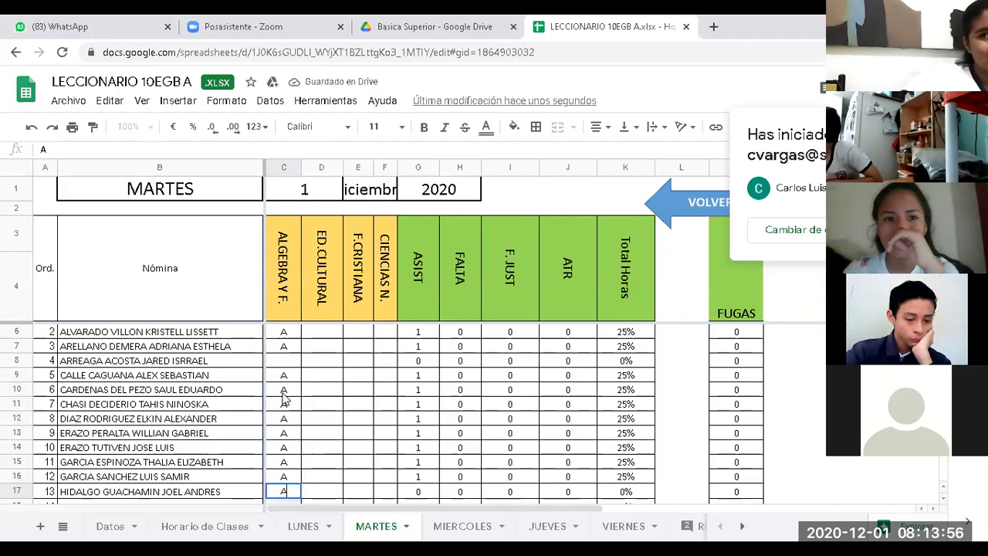
pyautogui.press('Return')
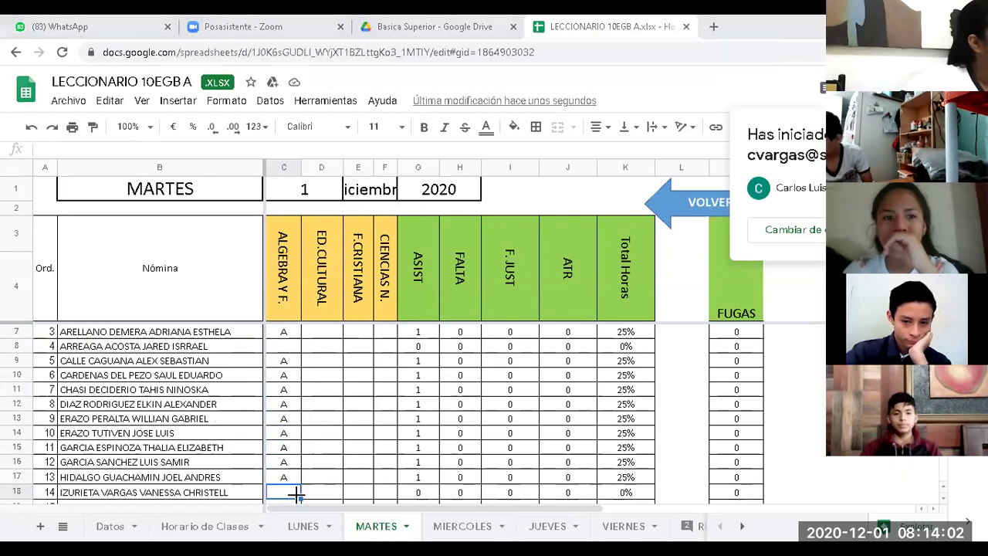
pyautogui.write('A')
pyautogui.press('Return')
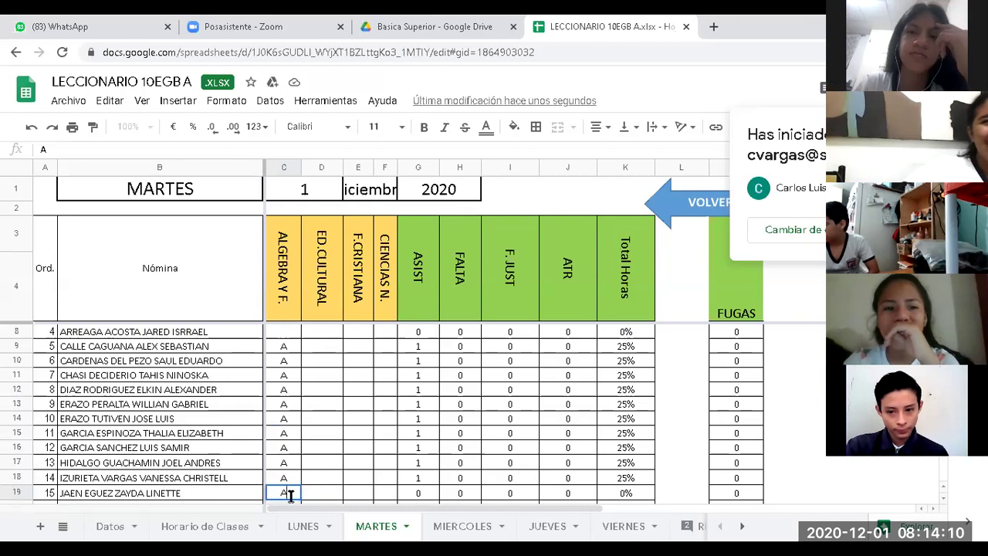
pyautogui.write('A')
pyautogui.press('Return')
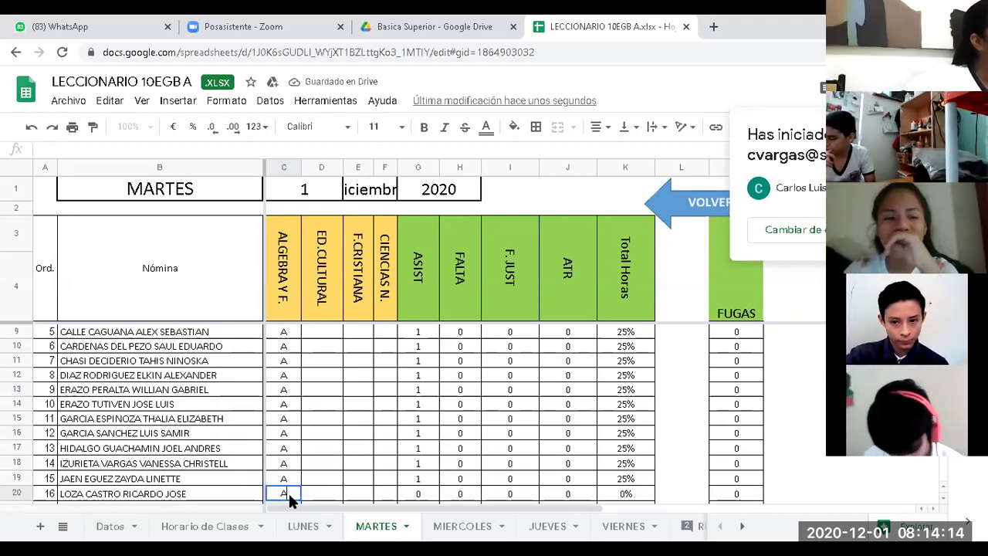
pyautogui.write('A')
pyautogui.press('Return')
pyautogui.write('A')
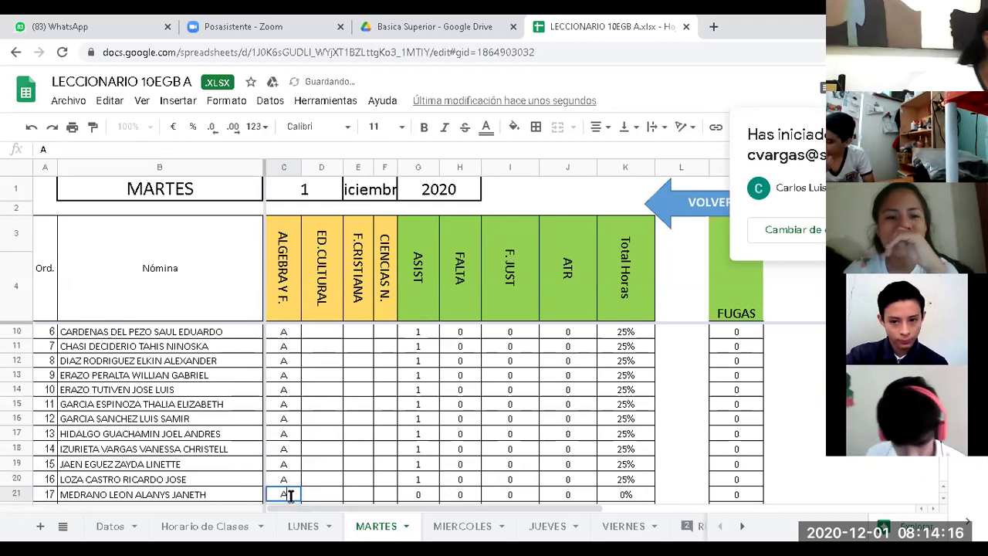
pyautogui.press('Return')
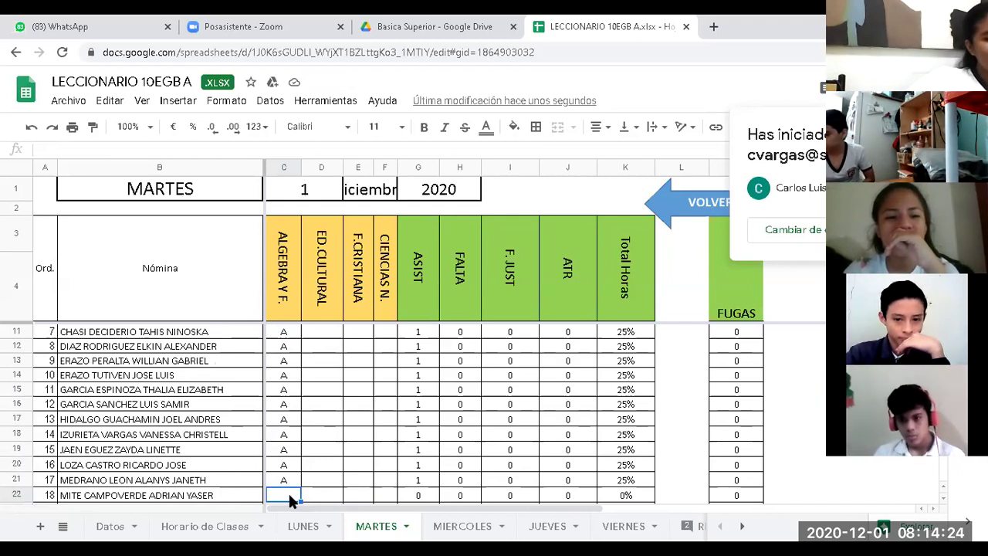
# Enter A under ALGEBRA Y F. for student 19 and students 21 to 23, leaving students 18 and 20 blank.
pyautogui.press('Return')
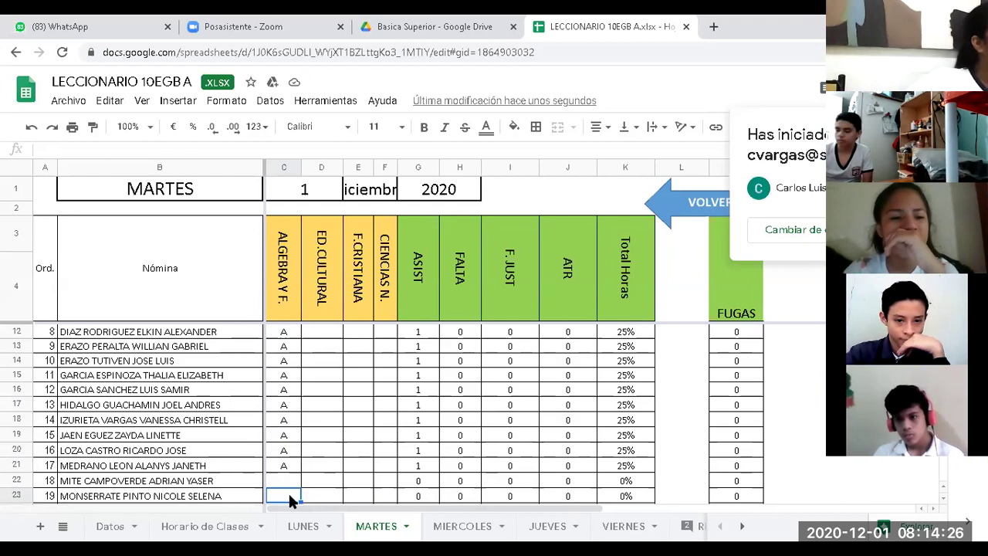
pyautogui.write('A')
pyautogui.press('Return')
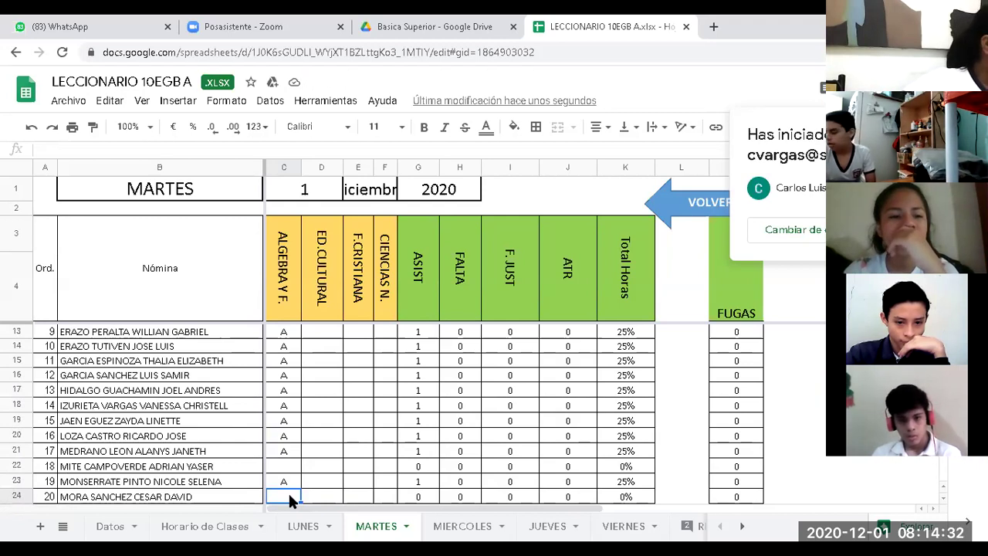
pyautogui.press('Return')
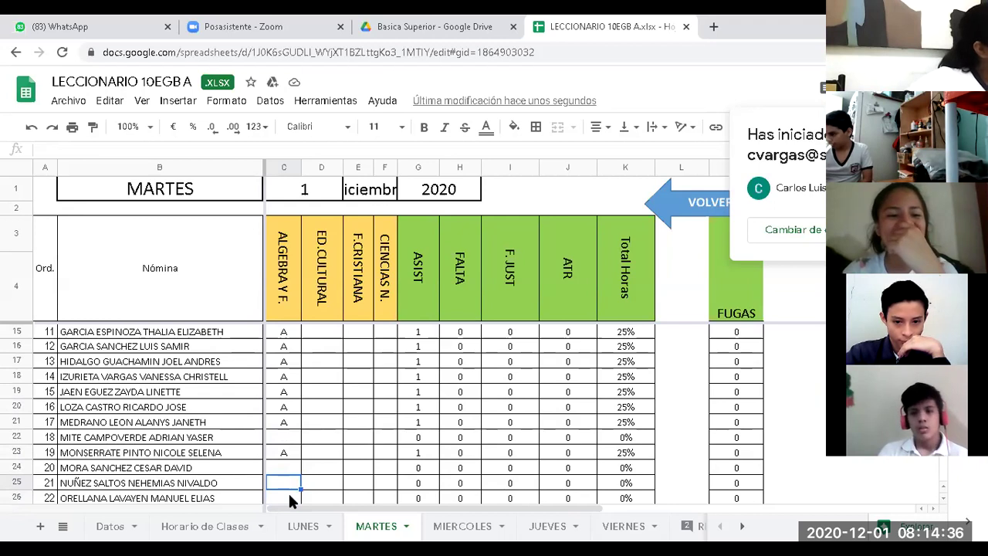
pyautogui.write('A')
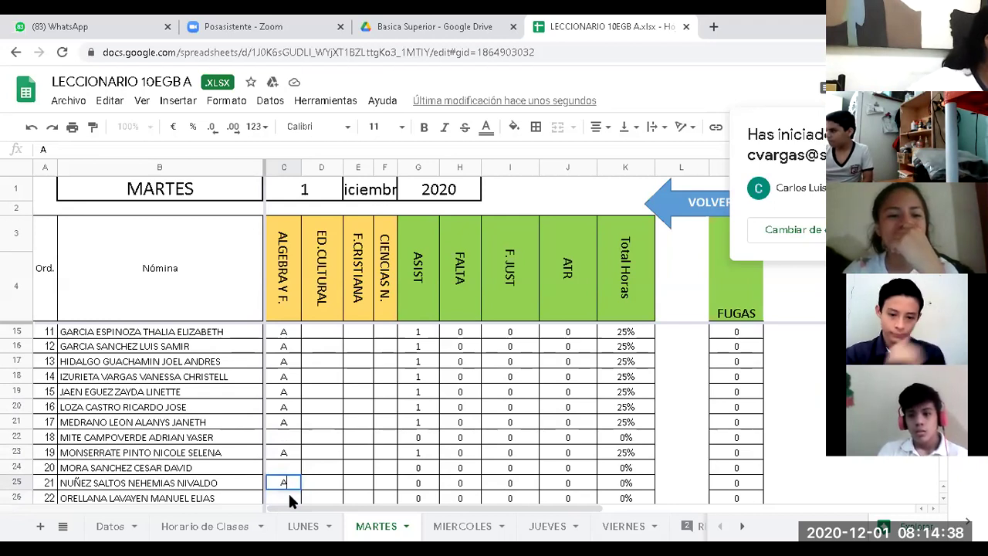
pyautogui.press('Return')
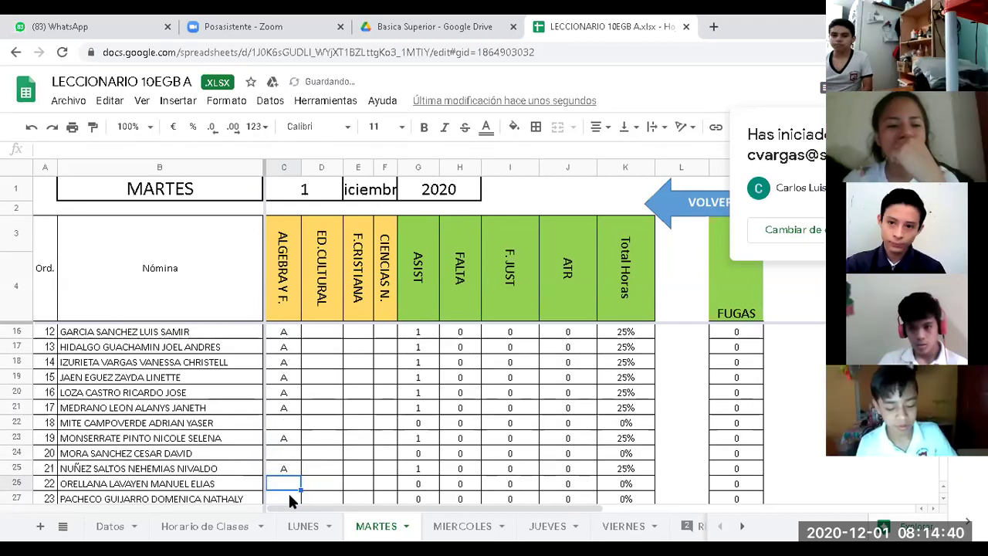
pyautogui.write('A')
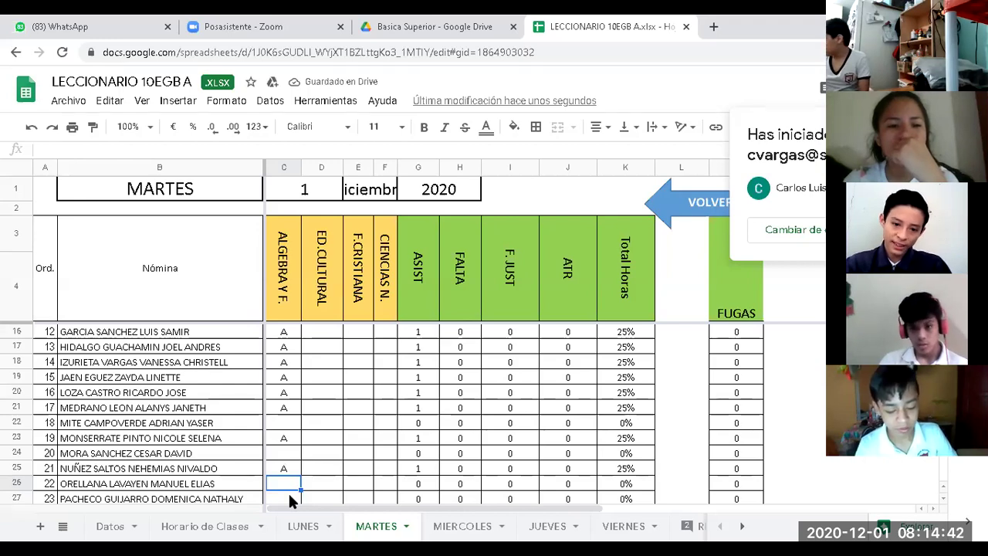
pyautogui.press('Return')
pyautogui.write('A')
pyautogui.press('Return')
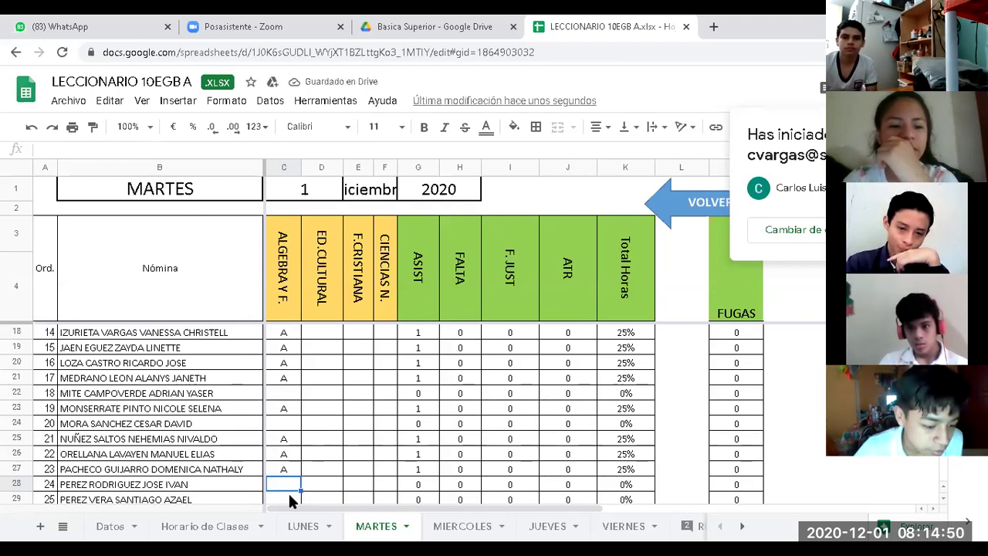
# Enter A under ALGEBRA Y F. for students 25 and 27, leaving students 24 and 26 blank.
pyautogui.press('Down')
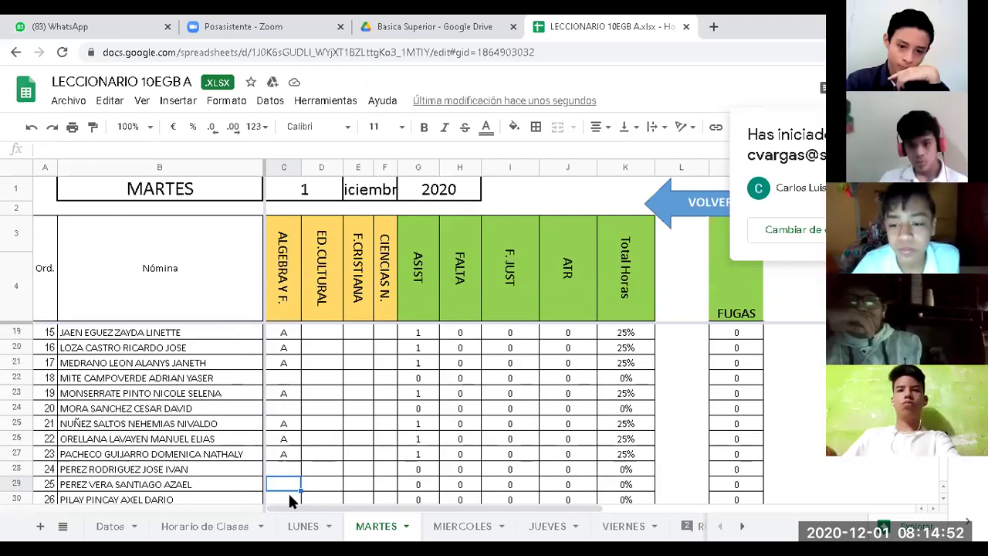
pyautogui.write('A')
pyautogui.press('Return')
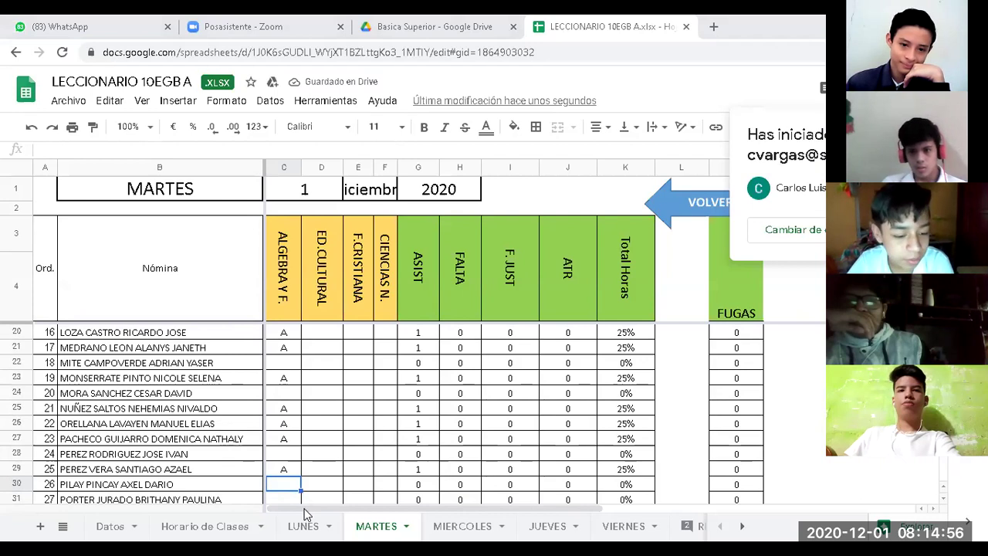
pyautogui.press('Down')
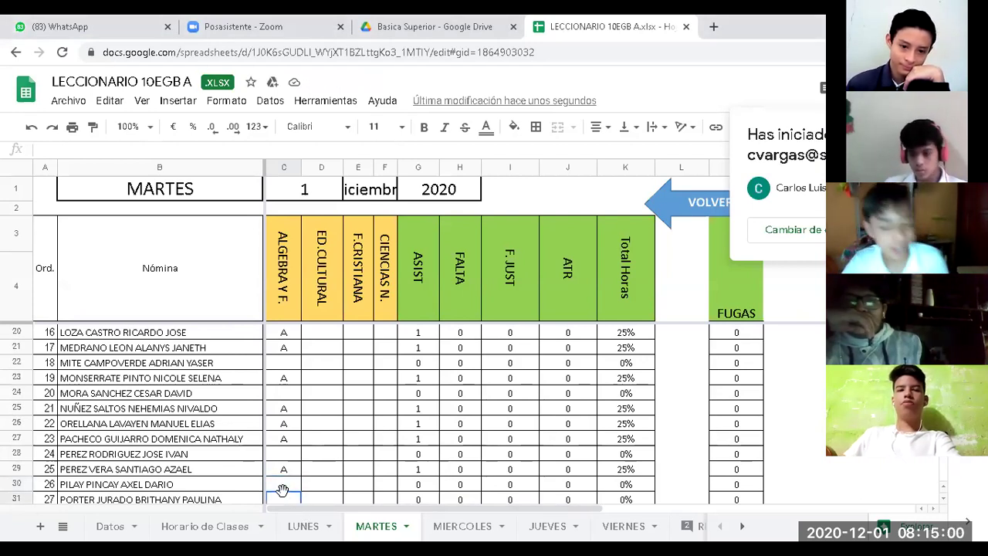
pyautogui.write('A')
pyautogui.press('Return')
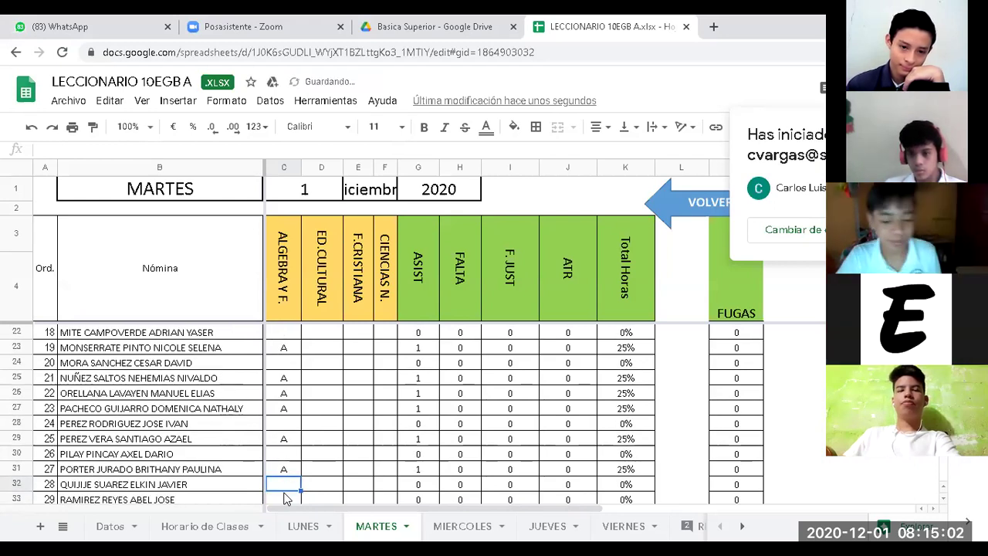
# Enter A in the ALGEBRA Y F. column for students 28 to 35 (C32:C39).
pyautogui.write('A')
pyautogui.press('Return')
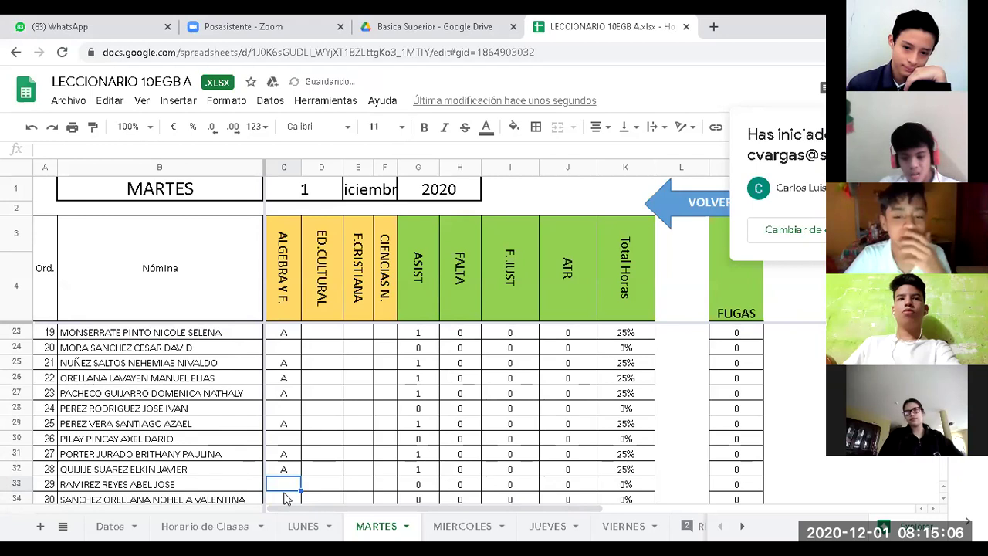
pyautogui.write('A')
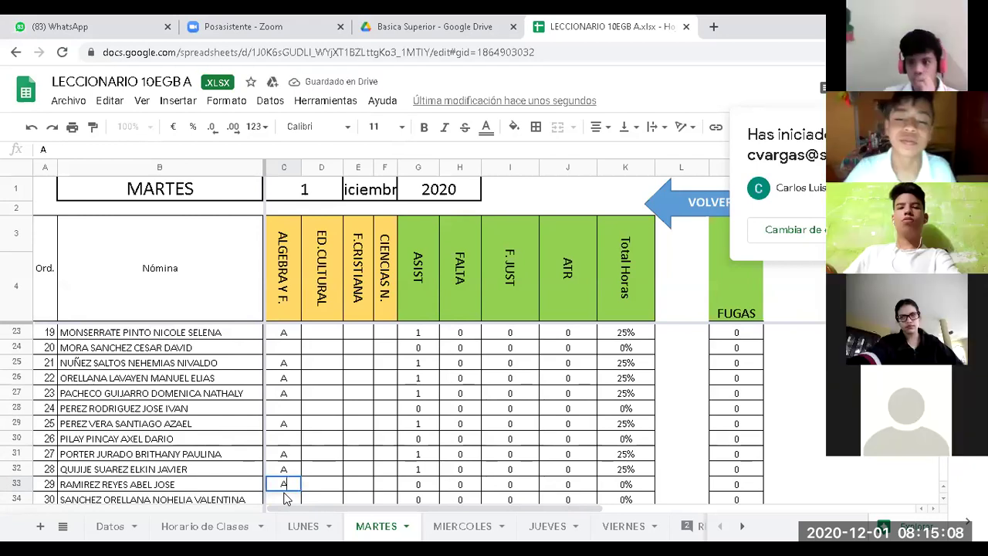
pyautogui.press('Return')
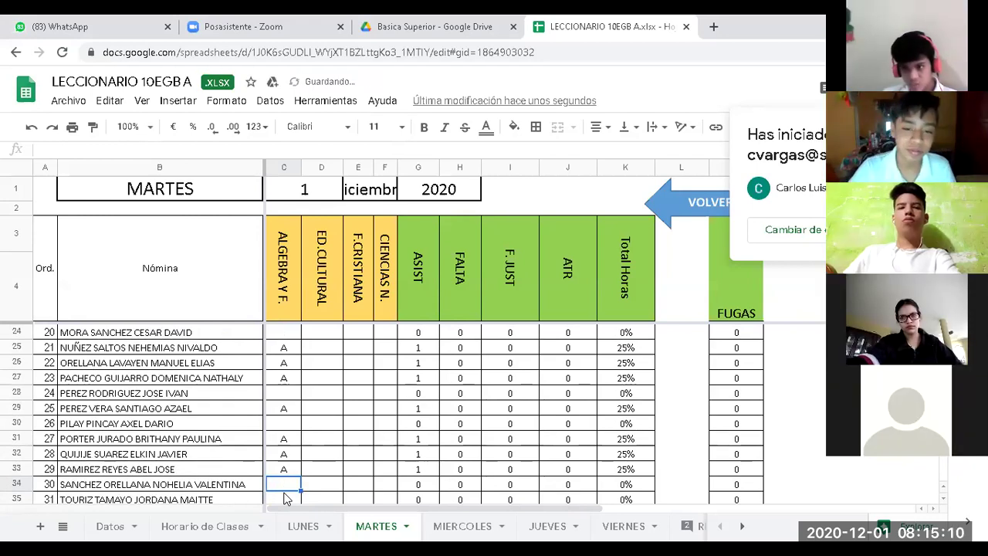
pyautogui.write('A')
pyautogui.press('Return')
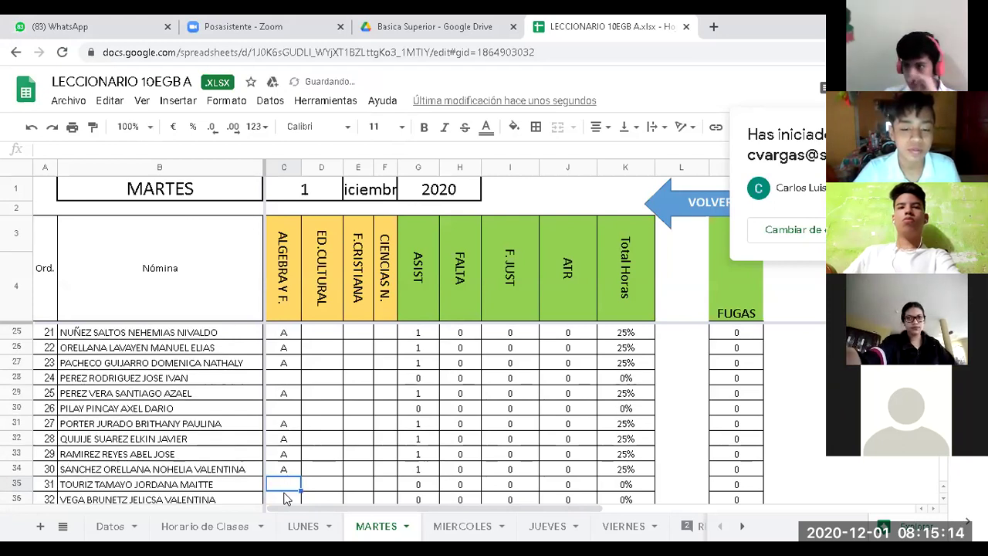
pyautogui.write('A')
pyautogui.press('Return')
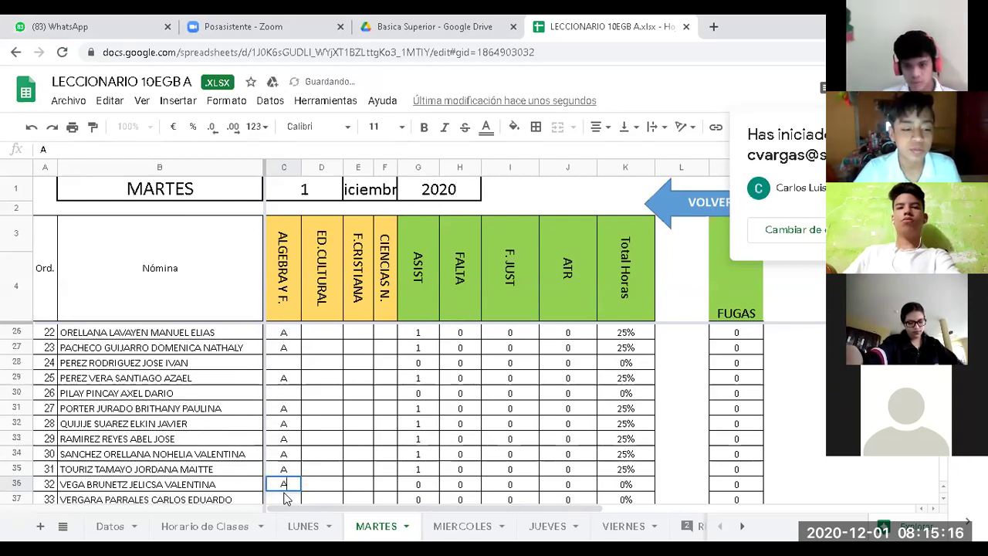
pyautogui.write('A')
pyautogui.press('Return')
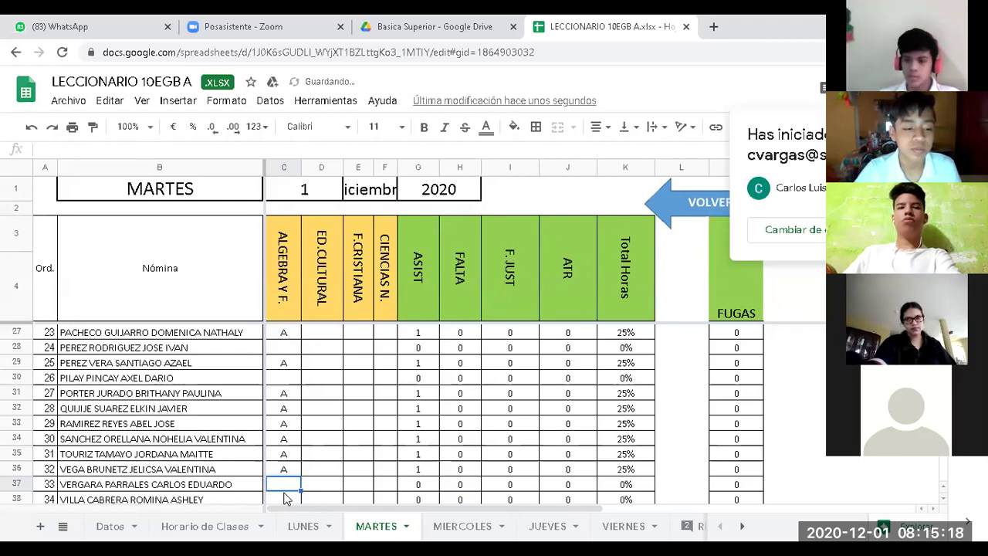
pyautogui.write('A')
pyautogui.press('Return')
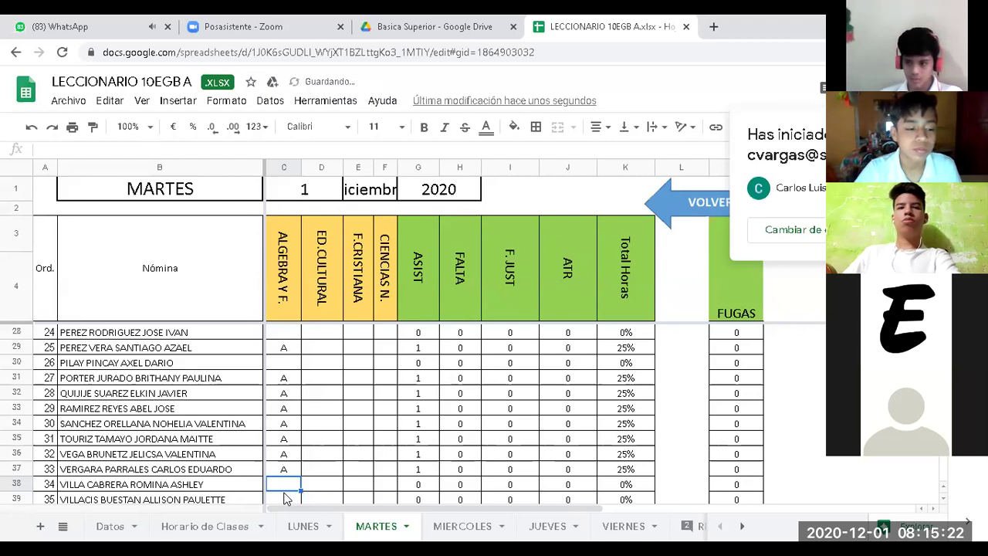
pyautogui.write('A')
pyautogui.press('Return')
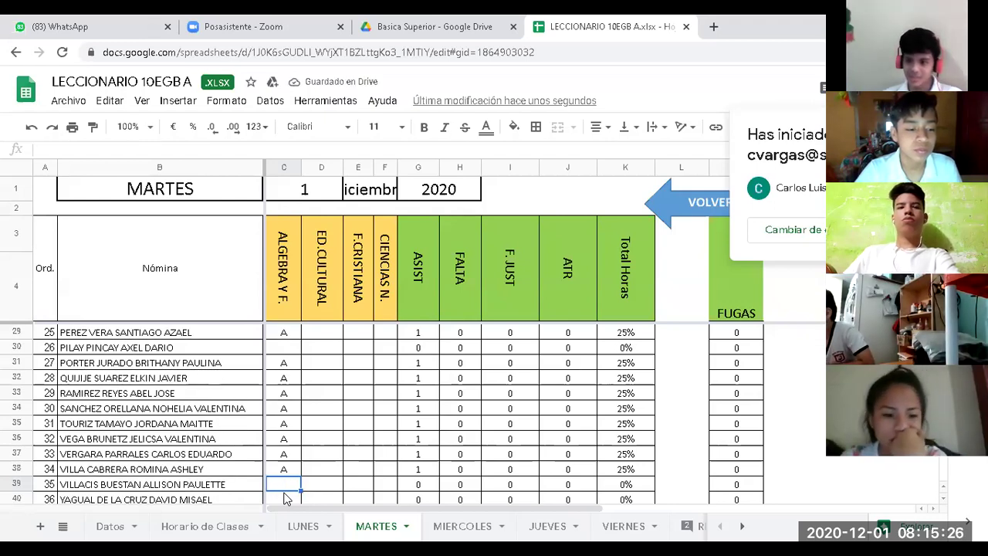
pyautogui.write('A')
pyautogui.press('Return')
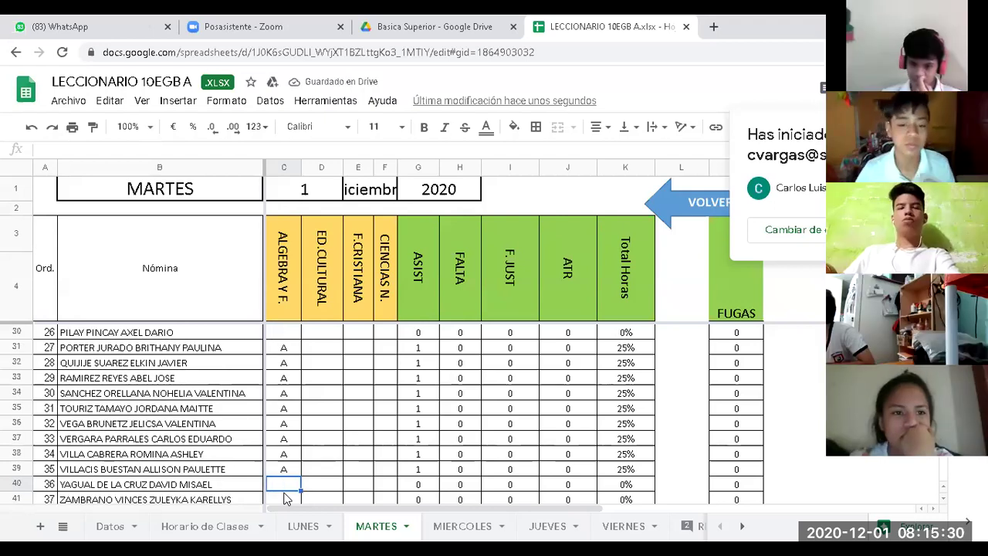
# Enter A under ALGEBRA Y F. for the last two students, 37 and 36 (C41 and C40).
pyautogui.press('Down')
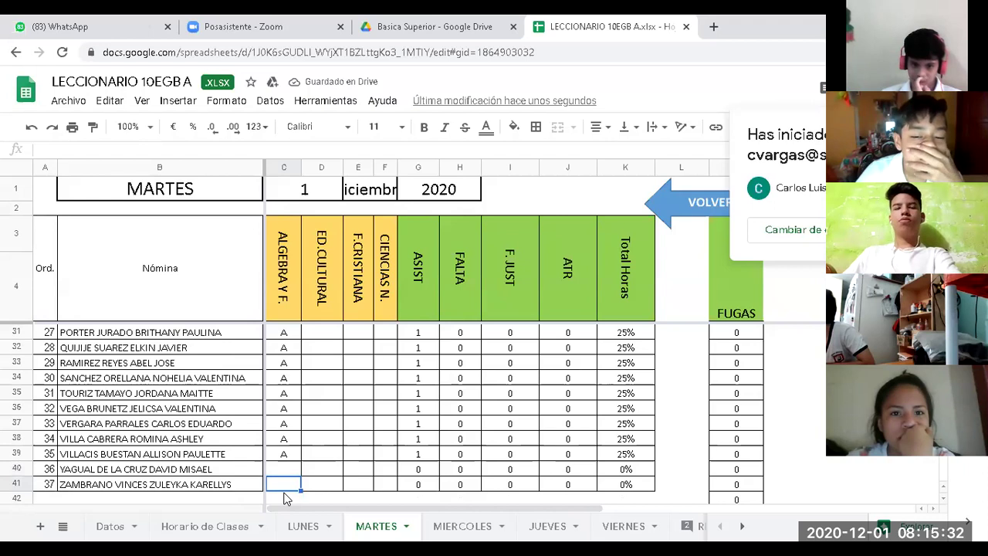
pyautogui.write('A')
pyautogui.press('Up')
pyautogui.write('A')
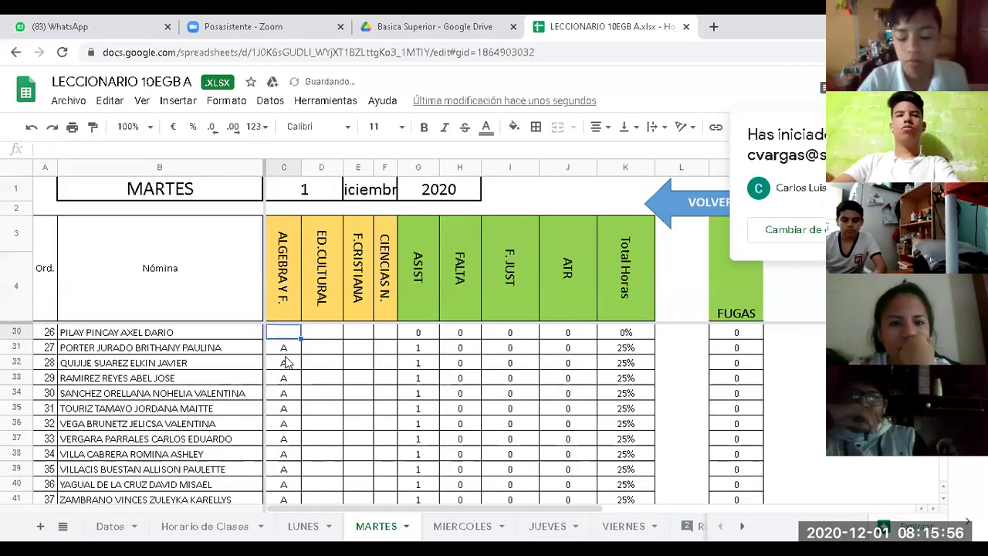
# Fill the blank ALGEBRA Y F. cell of student 24 (C28) with A.
pyautogui.press('Up')
pyautogui.press('Up')
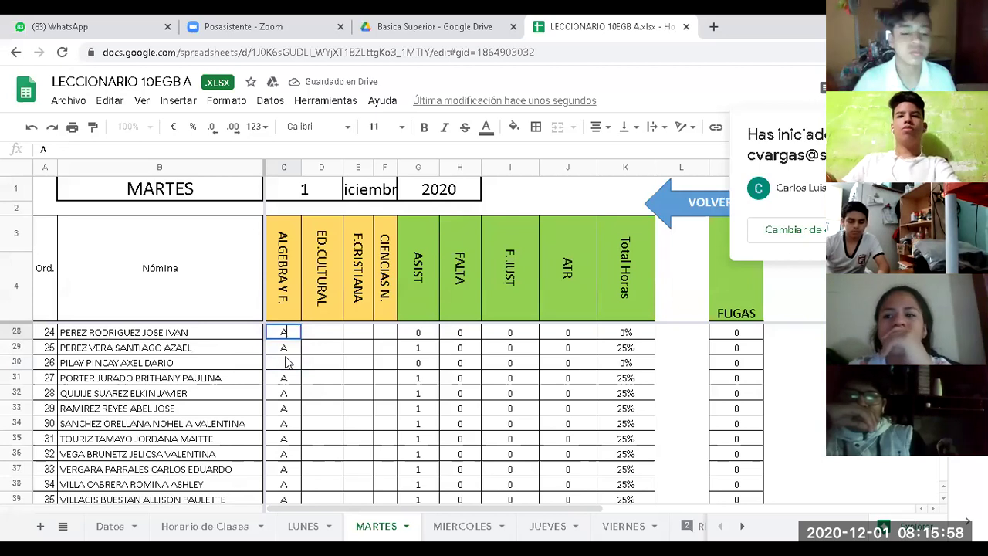
pyautogui.scroll(2, 286, 363)
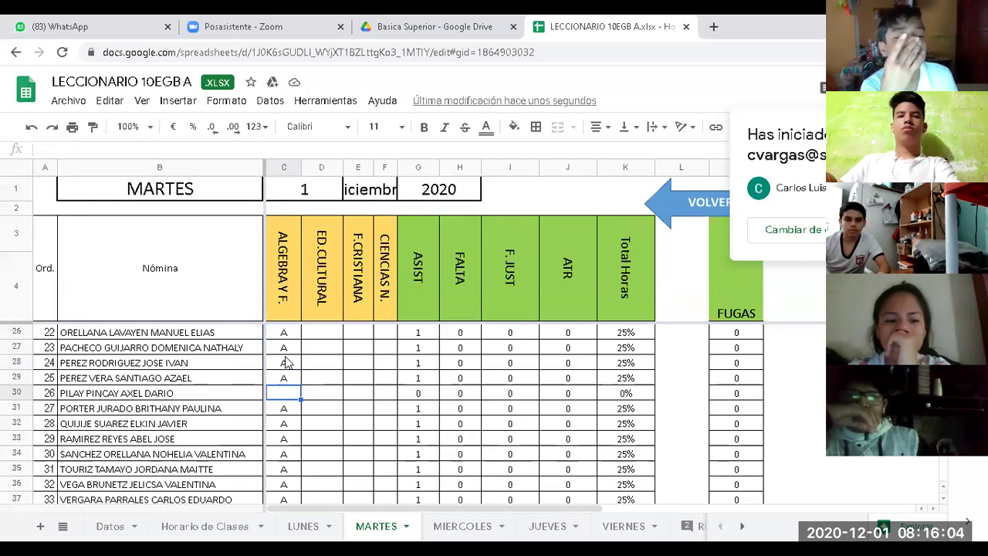
# Go over the blank entries around students 18 to 26 and enter A under ALGEBRA Y F. for student 26 (C30).
pyautogui.click(286, 363)
pyautogui.press('Up')
pyautogui.press('Up')
pyautogui.press('Up')
pyautogui.press('Up')
pyautogui.press('Down')
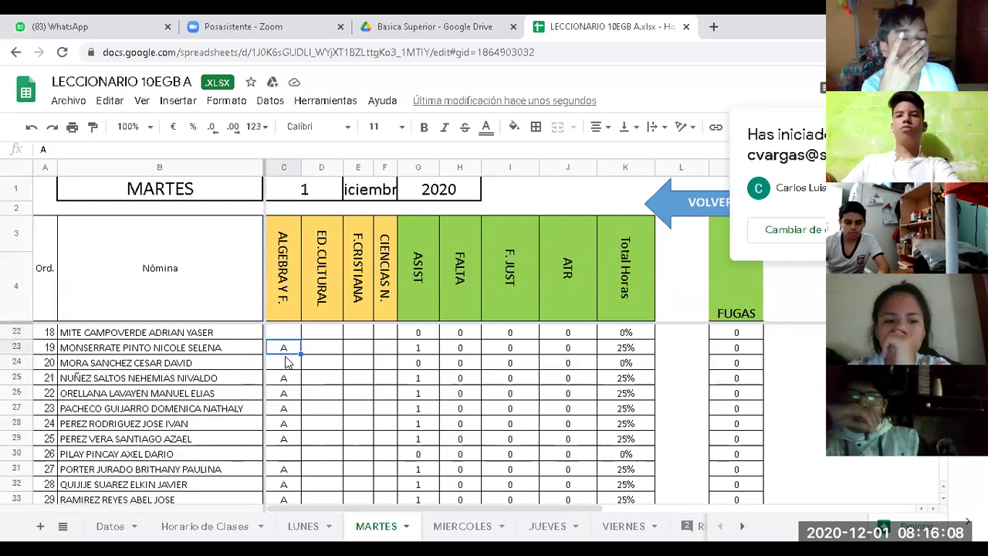
pyautogui.press('Down')
pyautogui.press('Down')
pyautogui.press('Down')
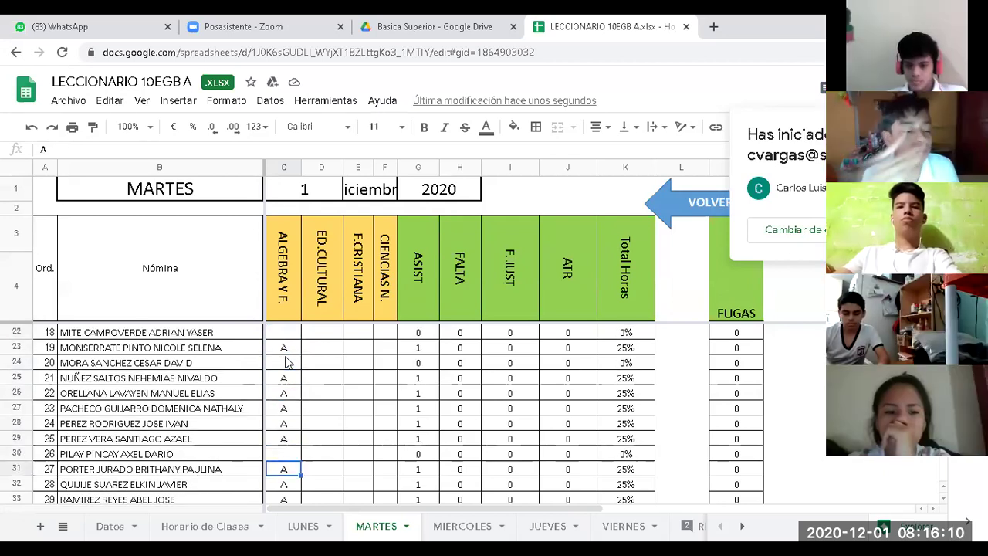
pyautogui.write('A')
pyautogui.press('Up')
# Review the ALGEBRA Y F. attendance marks back up the list to student 1, checking which students are still blank.
pyautogui.press('Up')
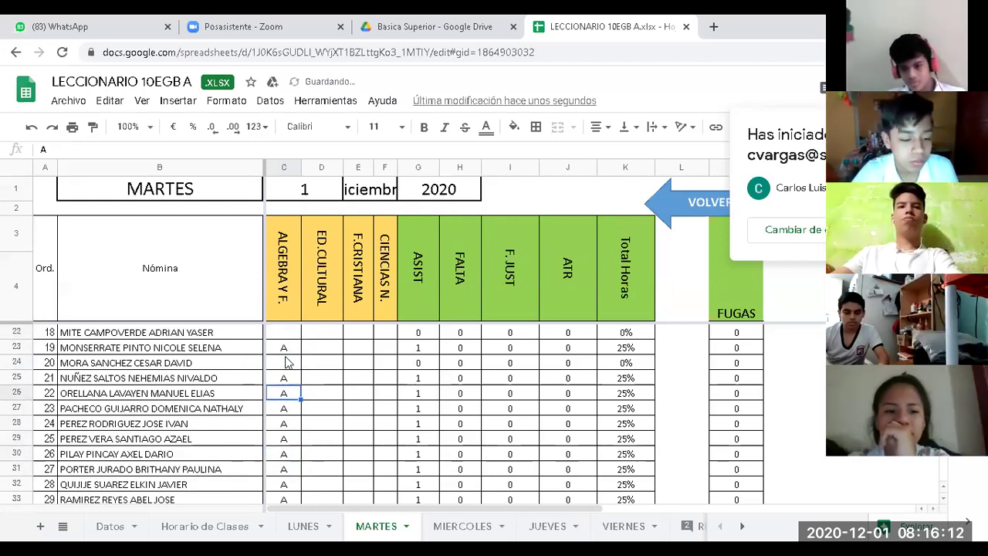
pyautogui.press('Up')
pyautogui.press('Up')
pyautogui.press('Up')
pyautogui.press('Up')
pyautogui.press('Up')
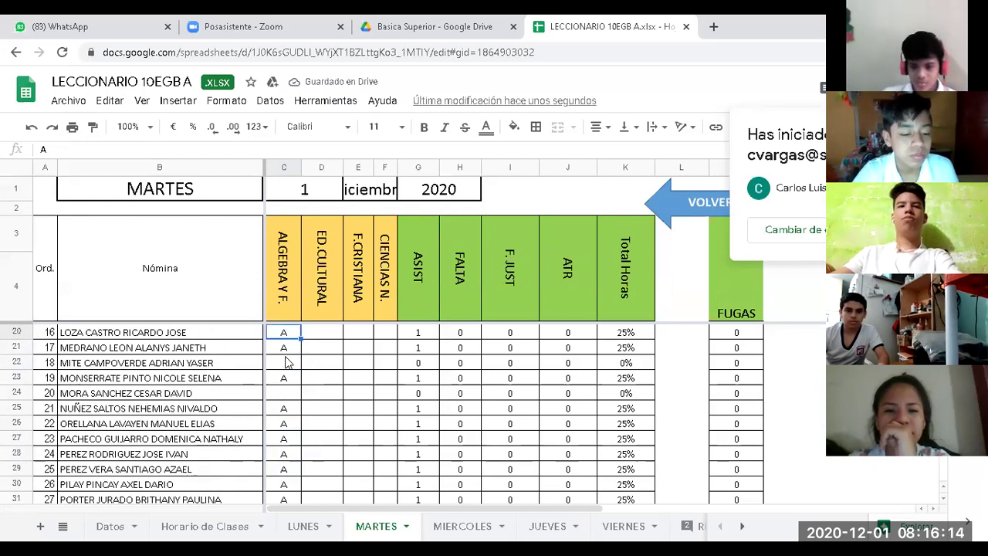
pyautogui.press('Down')
pyautogui.press('Down')
pyautogui.press('Down')
pyautogui.press('Down')
pyautogui.press('Down')
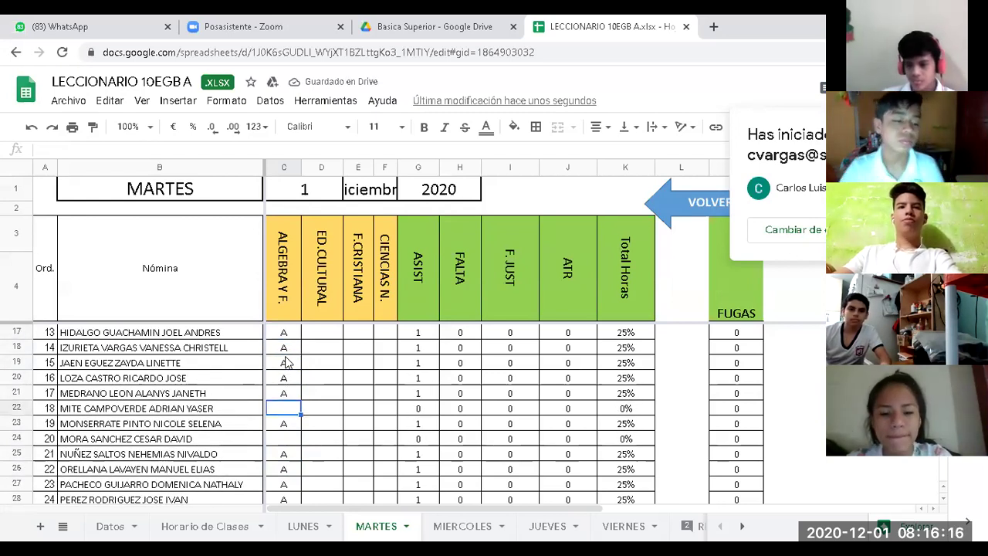
pyautogui.press('Up')
pyautogui.press('Up')
pyautogui.press('Up')
pyautogui.press('Up')
pyautogui.press('Up')
pyautogui.press('Up')
pyautogui.press('Up')
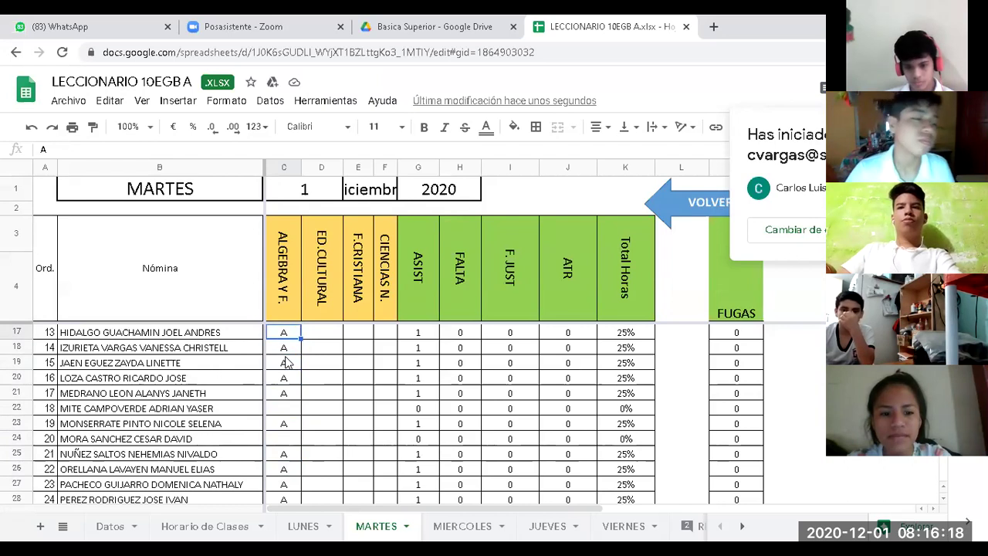
pyautogui.press('Up')
pyautogui.press('Up')
pyautogui.press('Up')
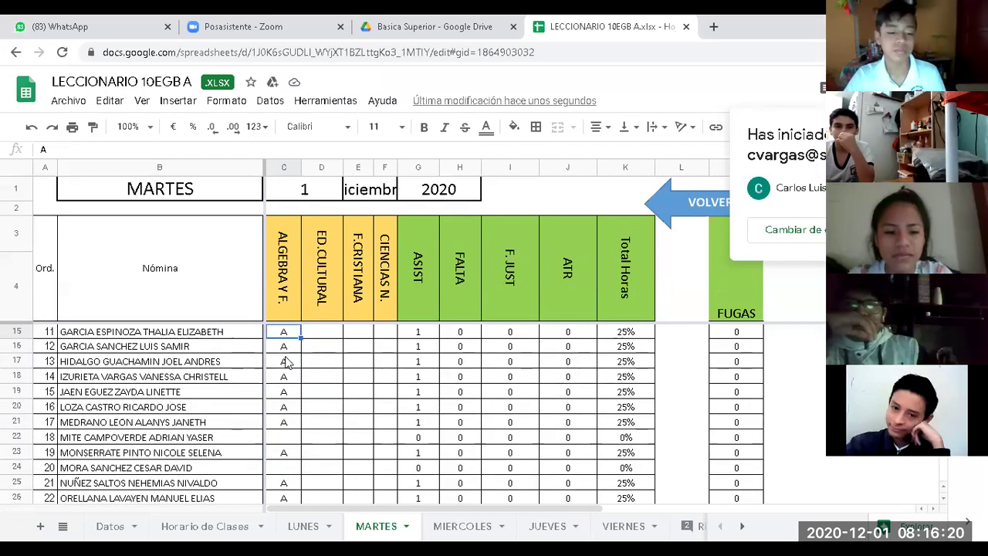
pyautogui.press('Up')
pyautogui.press('Up')
pyautogui.press('Up')
pyautogui.press('Up')
pyautogui.press('Up')
pyautogui.press('Up')
pyautogui.press('Up')
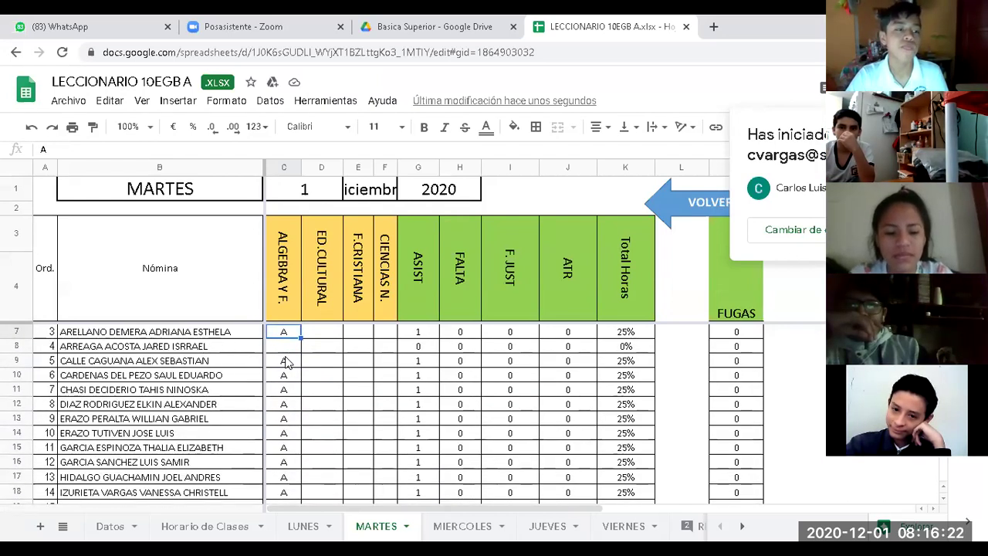
pyautogui.press('Up')
pyautogui.press('Up')
pyautogui.press('Up')
pyautogui.press('Up')
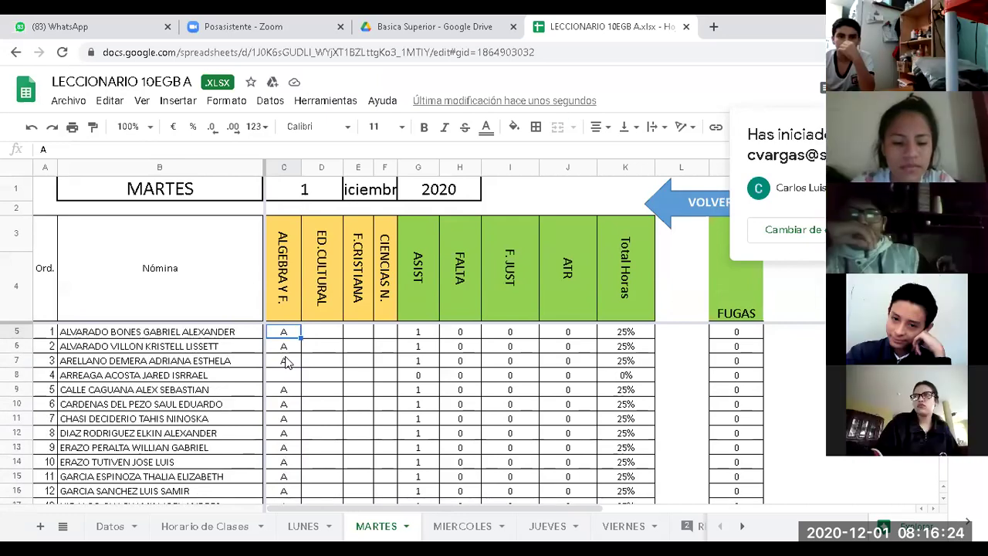